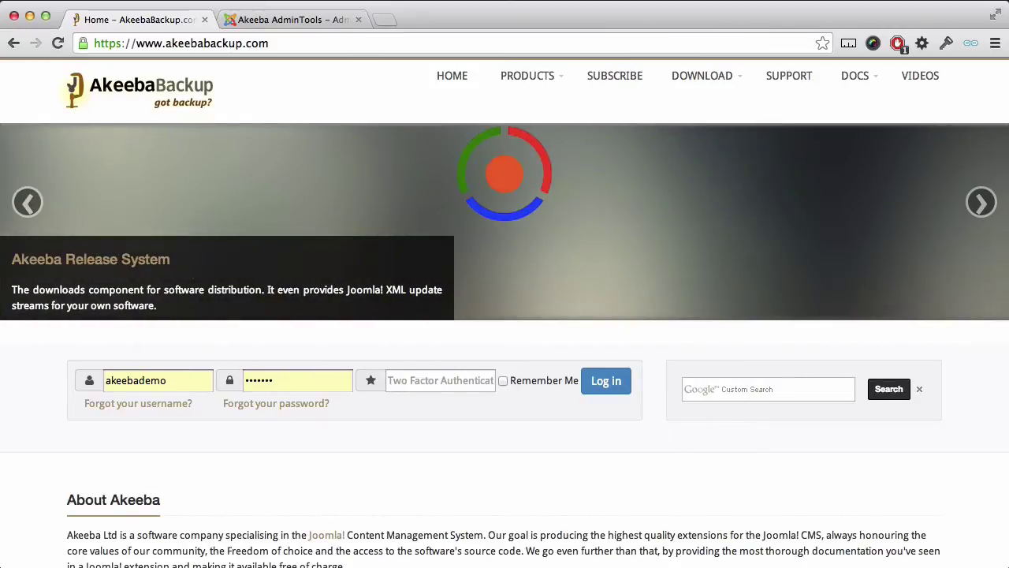
Log in to the member account with the password and open My Subscriptions showing the ESSENTIALS subscription
double_click(308, 375)
type("demo123")
left_click(606, 381)
mouse_move(926, 87)
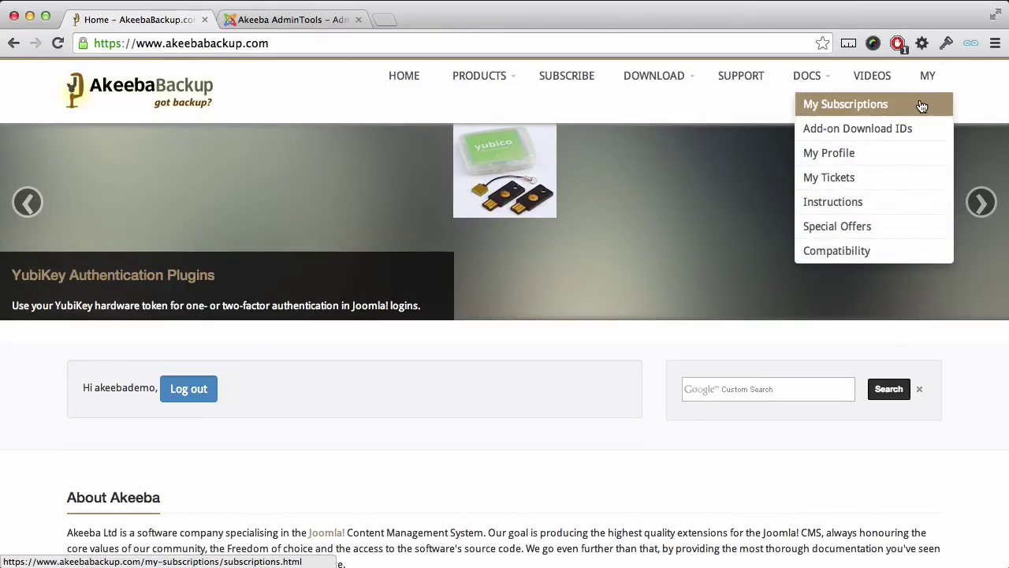
left_click(921, 106)
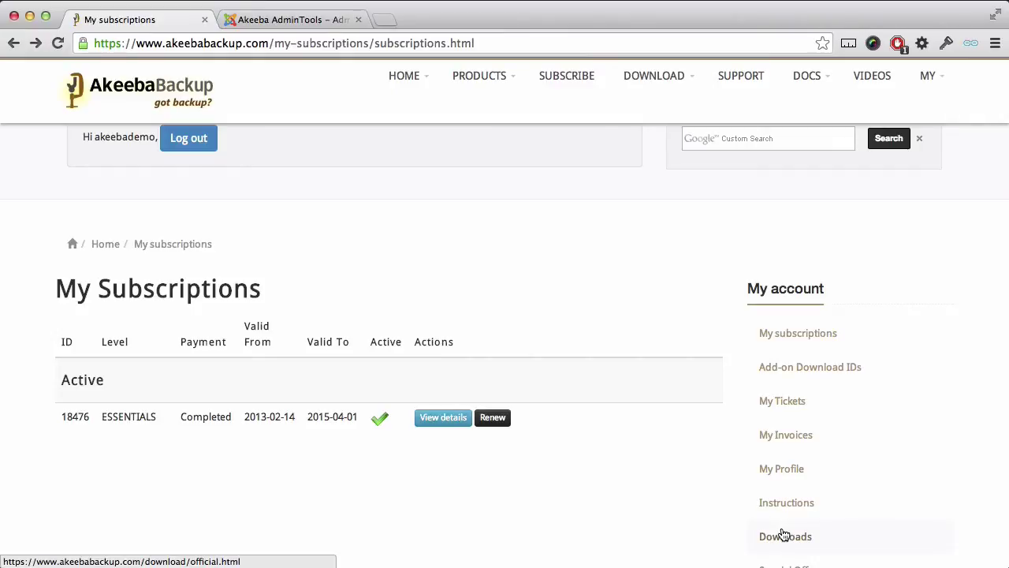
From Downloads, choose Admin Tools version 2.6.0 and save the Professional package com_admintools-2.6.0-pro.zip
left_click(784, 534)
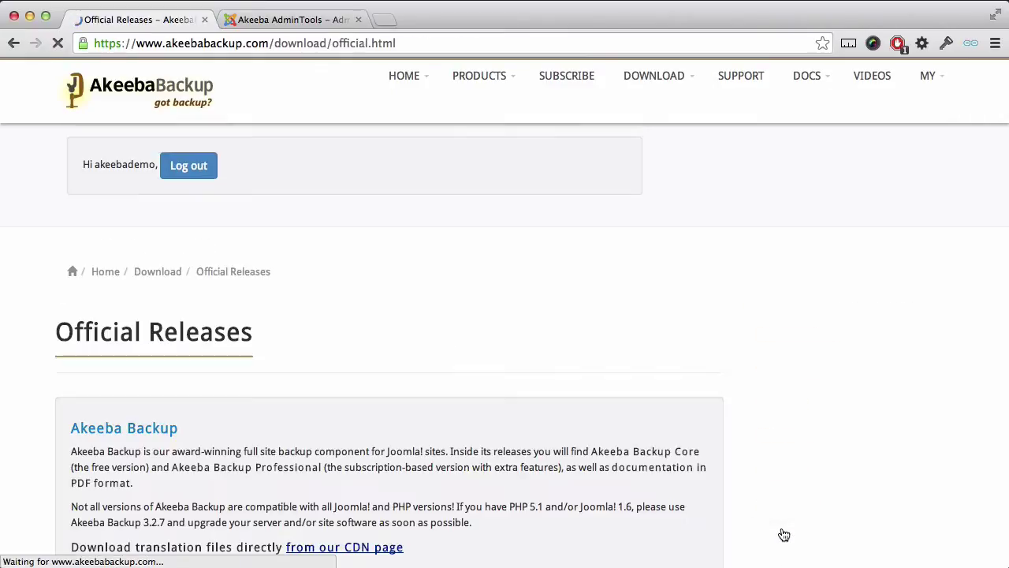
scroll(539, 468, "down", 5)
scroll(539, 468, "down", 8)
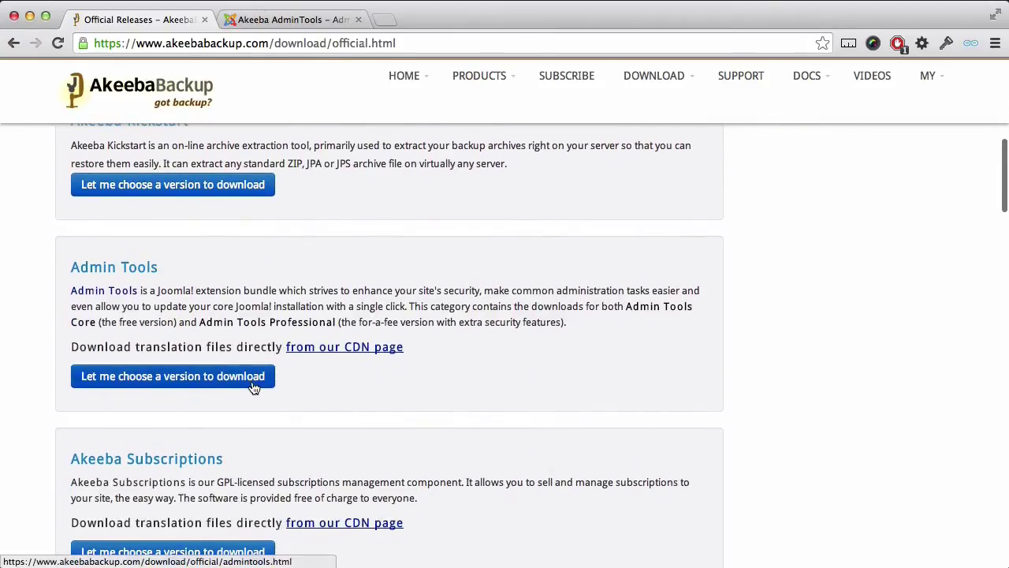
left_click(254, 385)
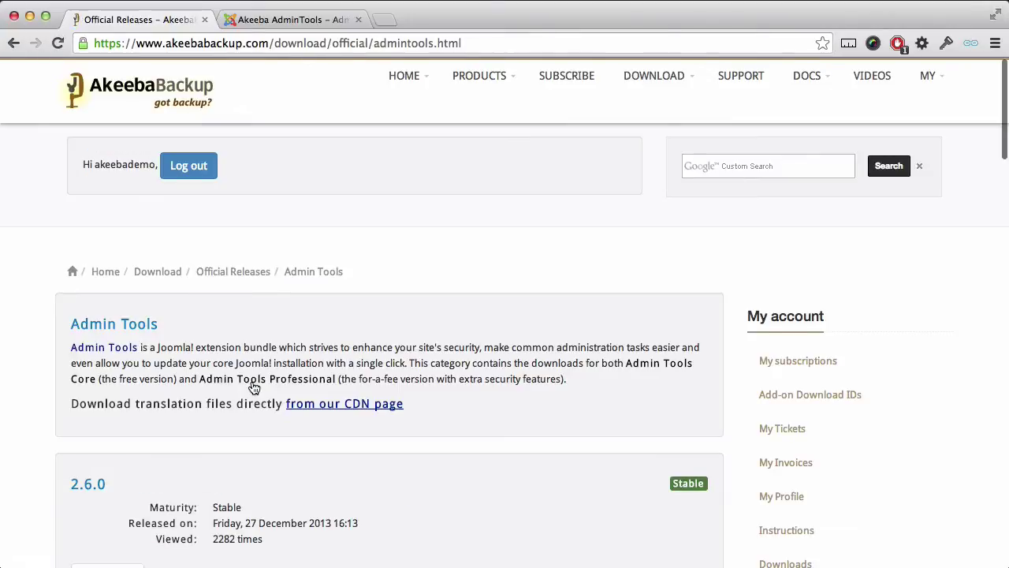
scroll(253, 387, "down", 3)
scroll(253, 386, "down", 3)
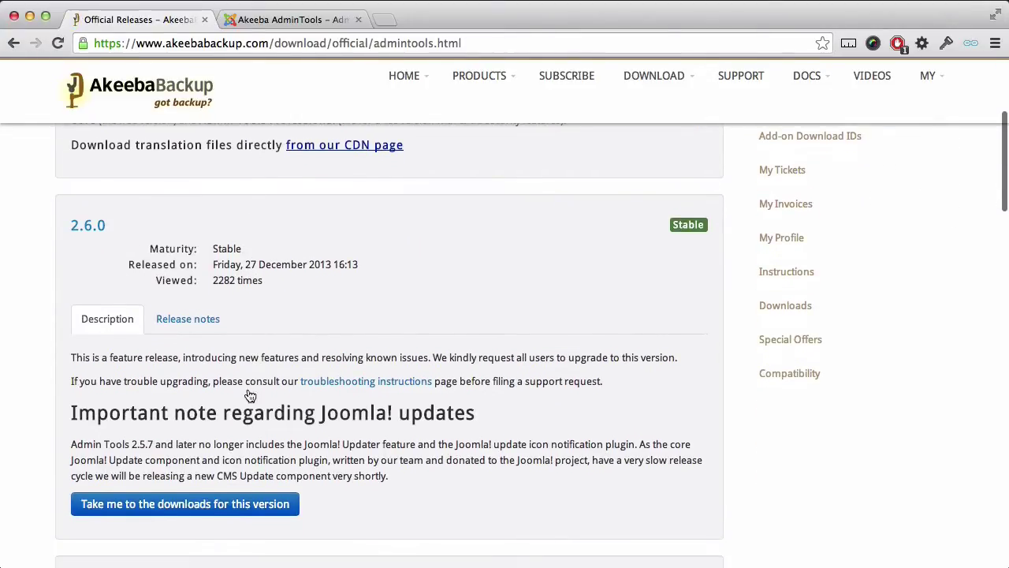
left_click(209, 504)
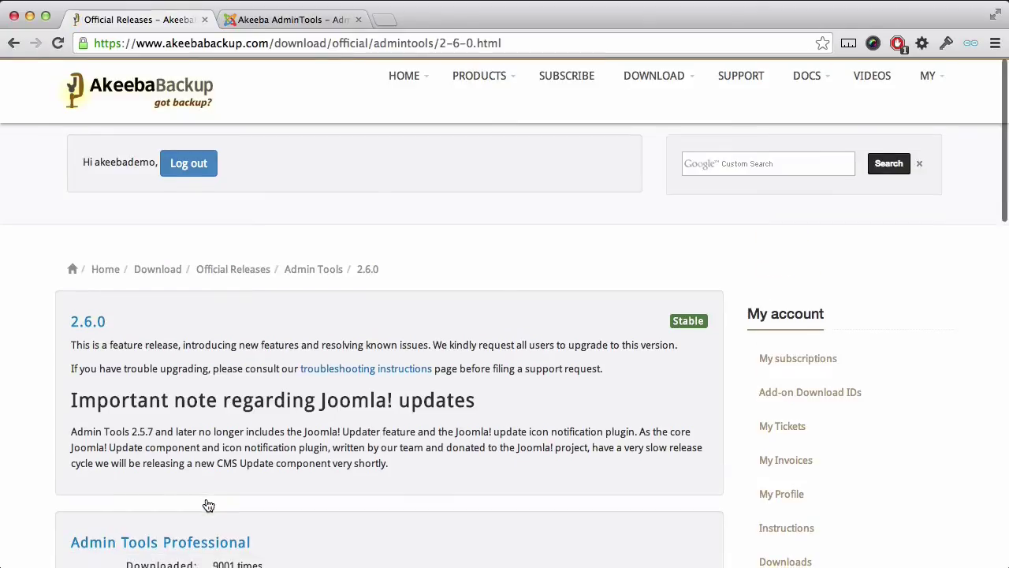
scroll(209, 505, "down", 4)
scroll(209, 505, "down", 1)
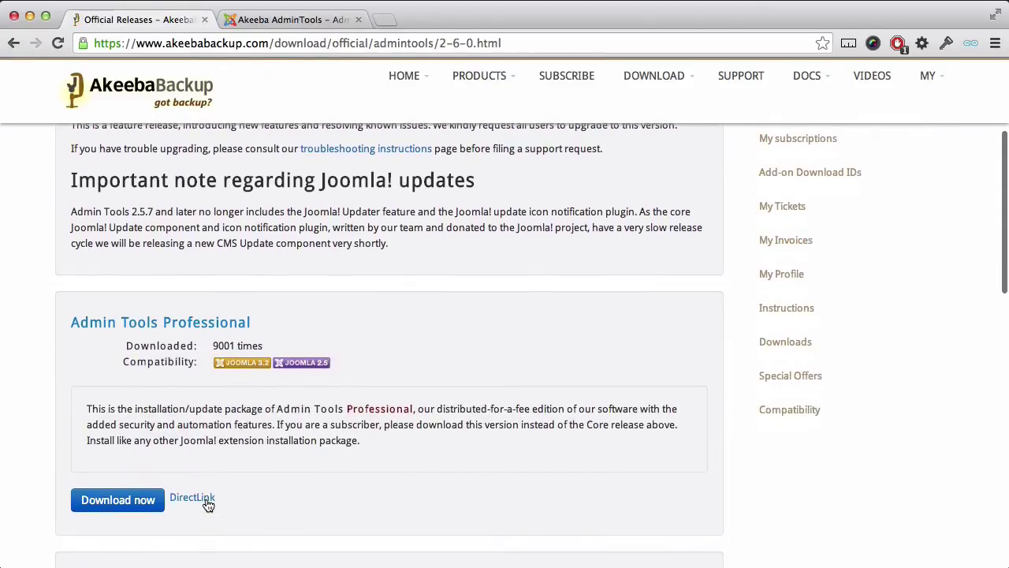
left_click(126, 511)
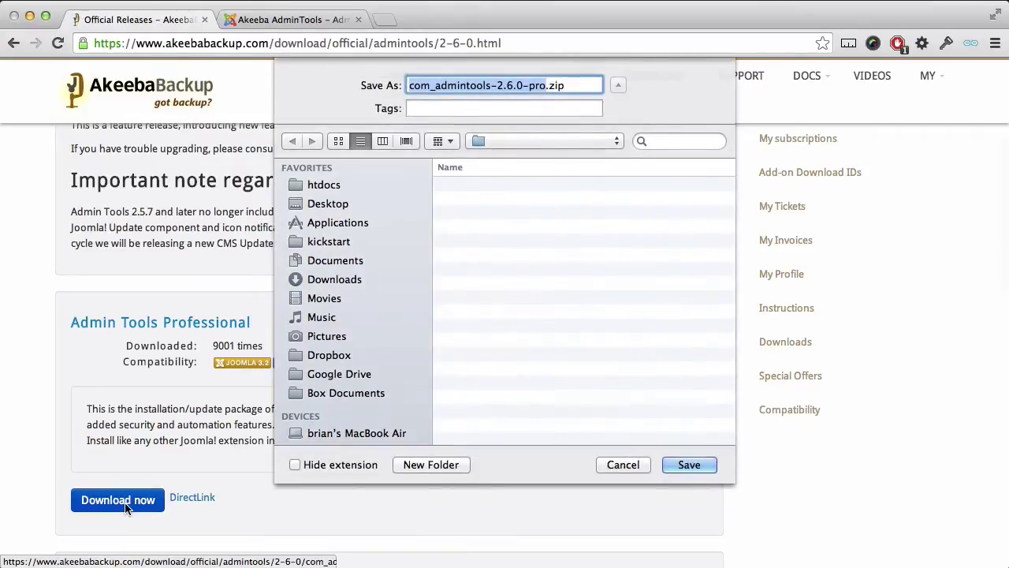
left_click(688, 465)
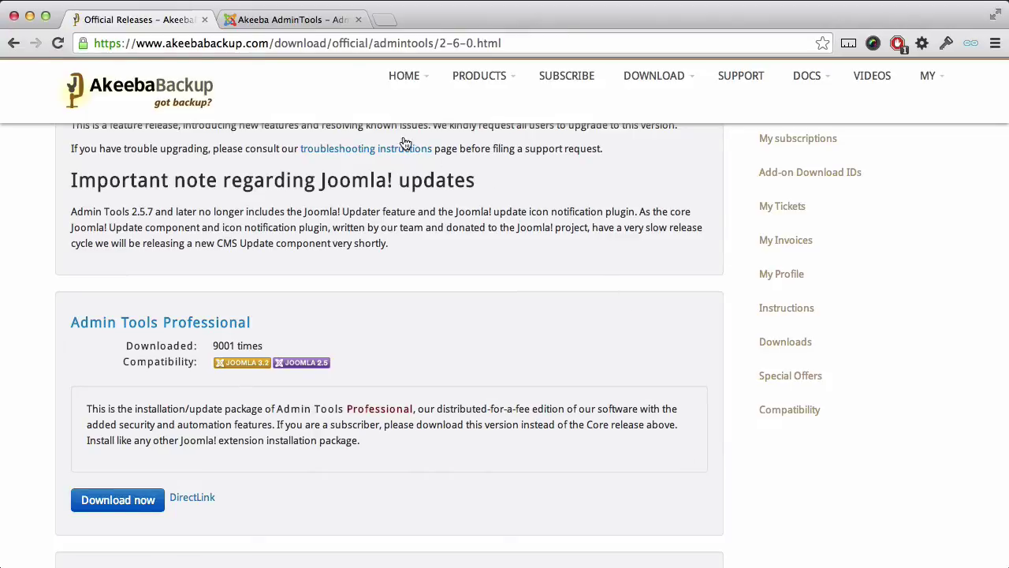
Log in to the Joomla administrator with the admin username and password
left_click(319, 21)
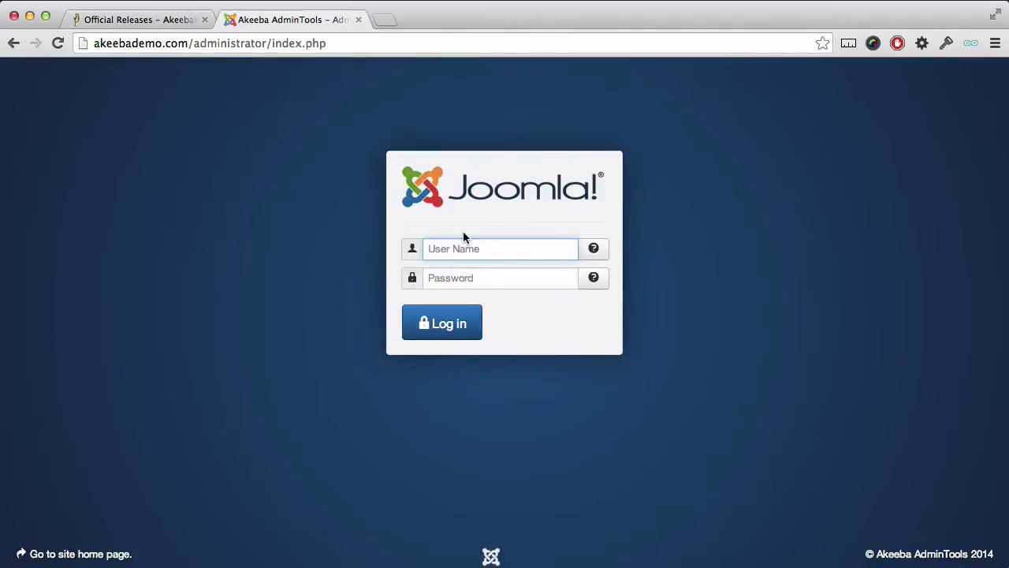
type("brian")
key("Tab")
type("********")
left_click(442, 336)
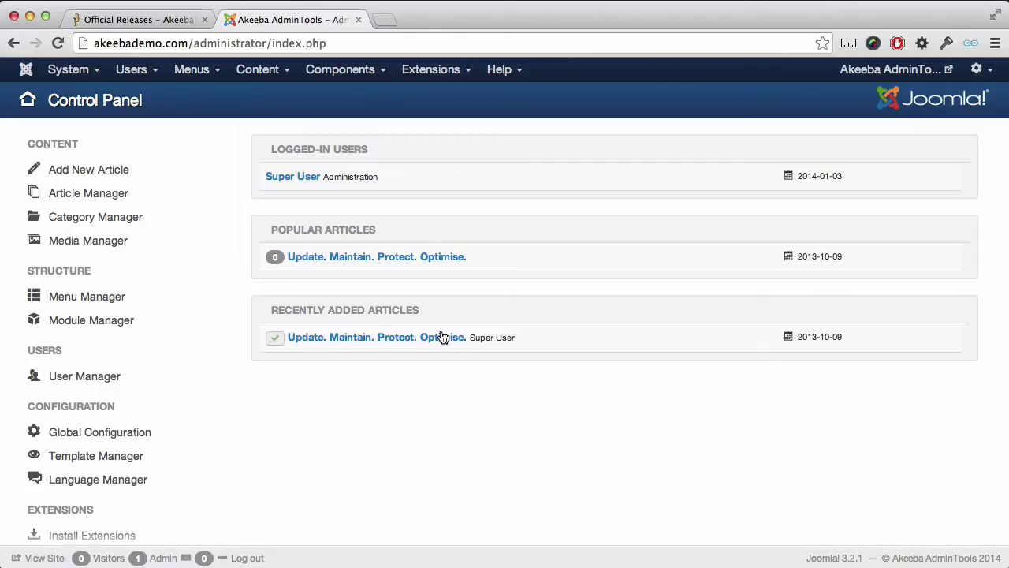
Upload and install com_admintools-2.6.0-pro.zip from the Downloads folder via the Extension Manager
left_click(451, 78)
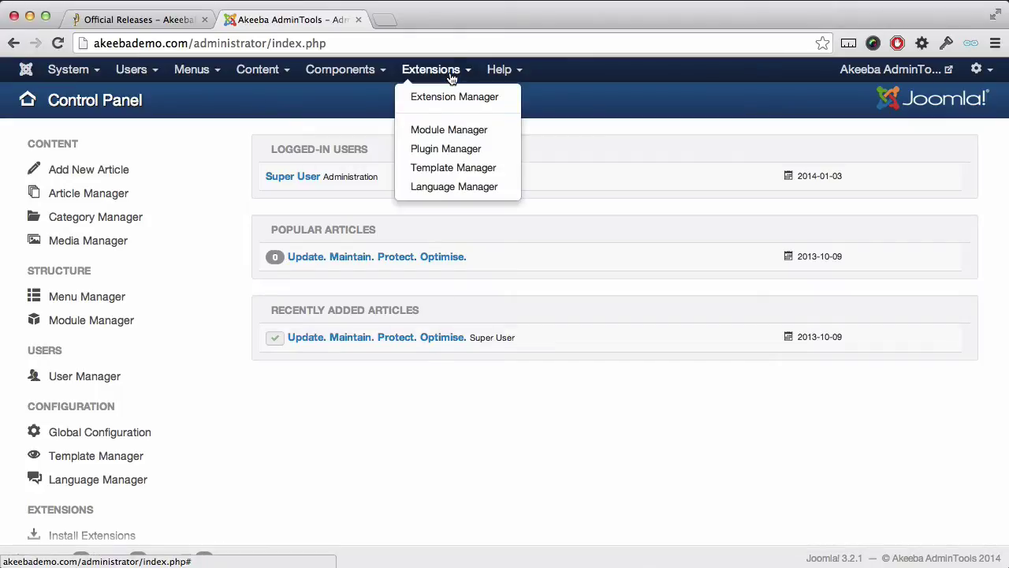
left_click(449, 99)
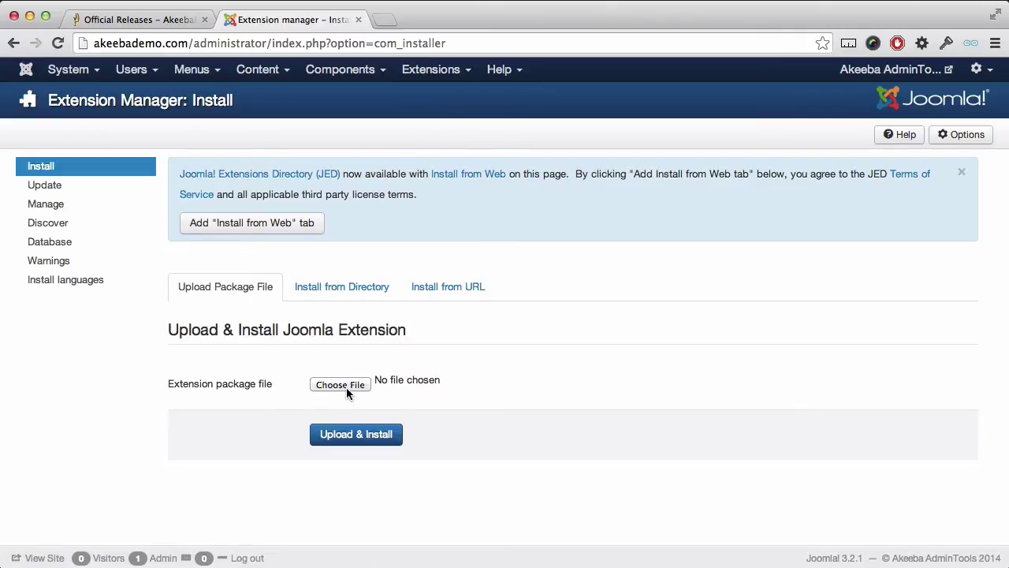
left_click(347, 386)
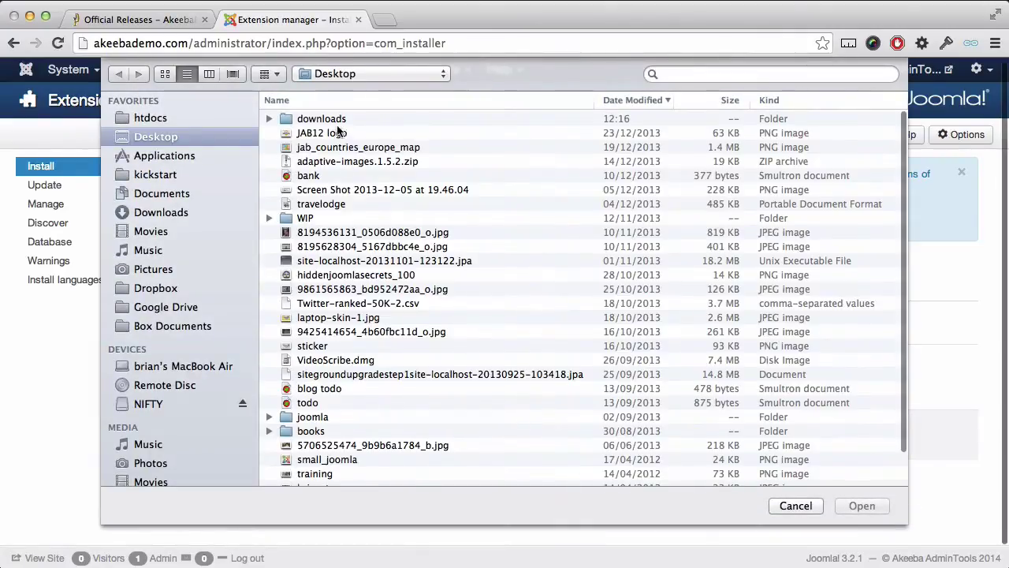
left_click(309, 124)
double_click(309, 125)
left_click(339, 119)
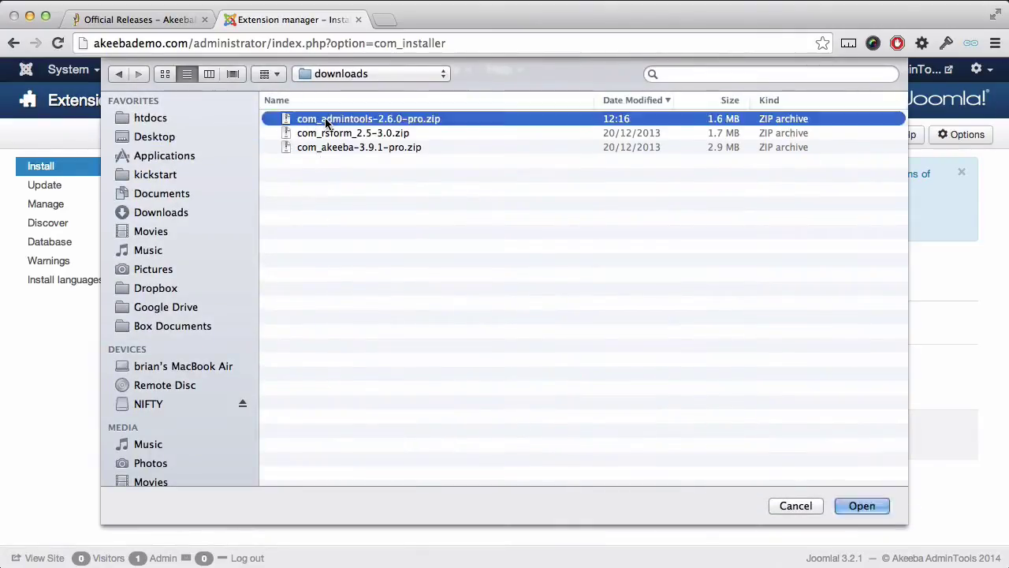
left_click(860, 504)
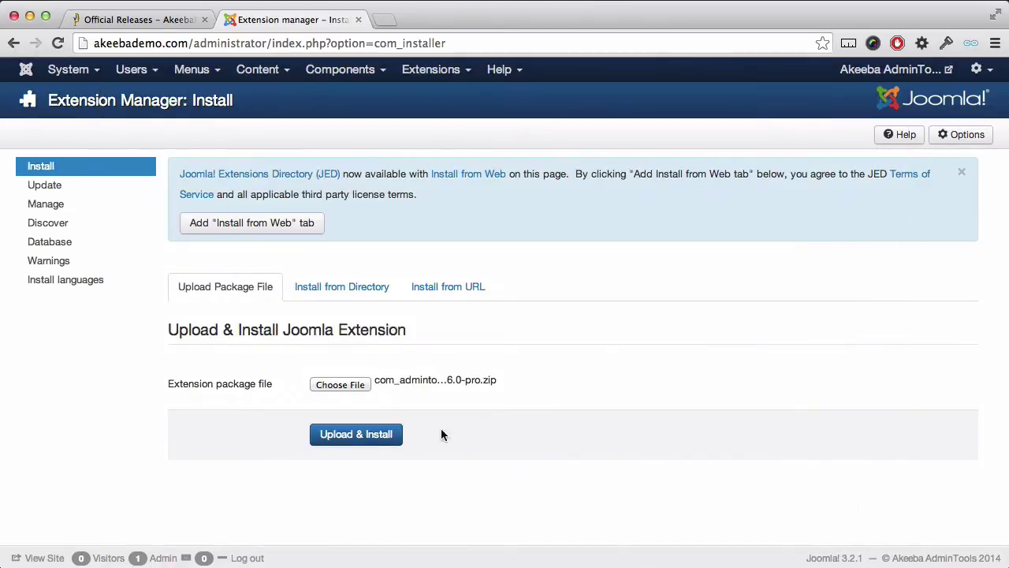
left_click(382, 436)
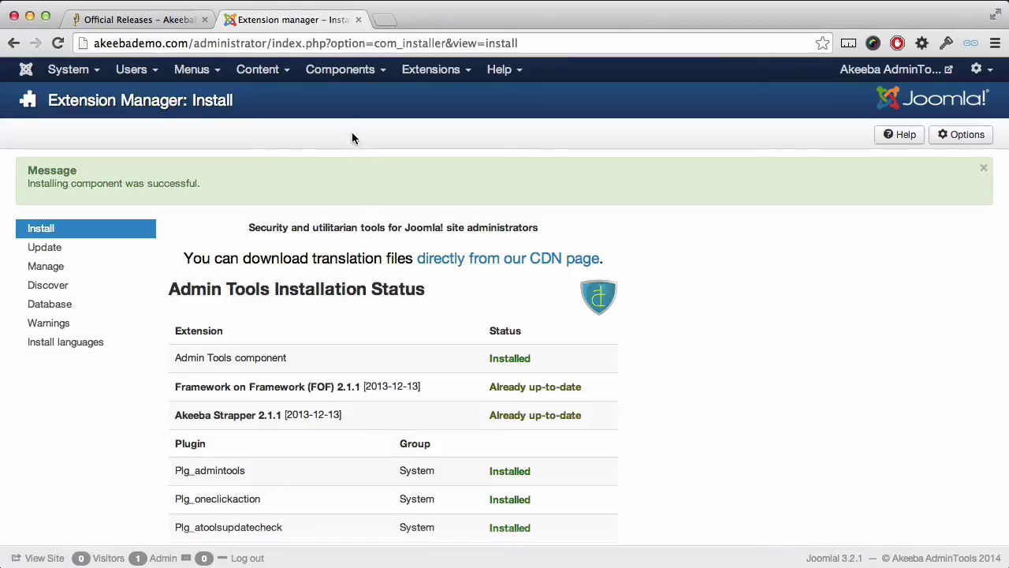
In Components > Admin Tools, enable Admin Tools and Joomla! update emails and accept license and support terms
left_click(357, 76)
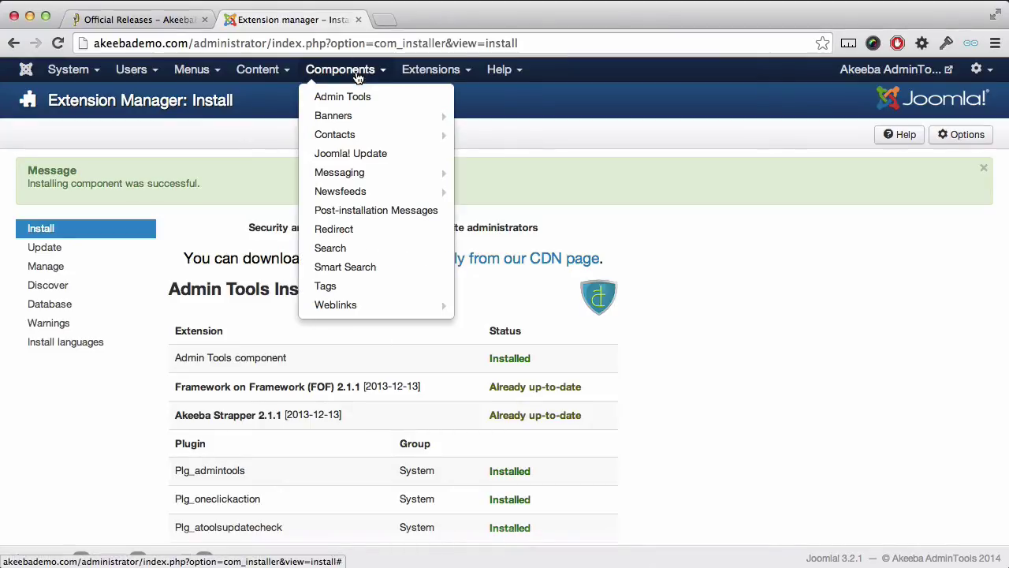
left_click(357, 98)
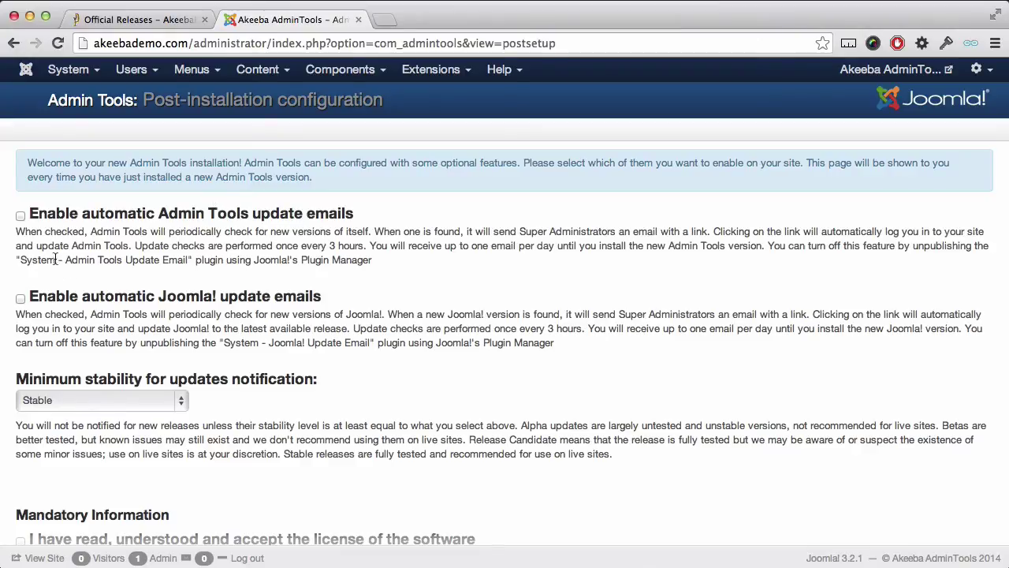
left_click(21, 216)
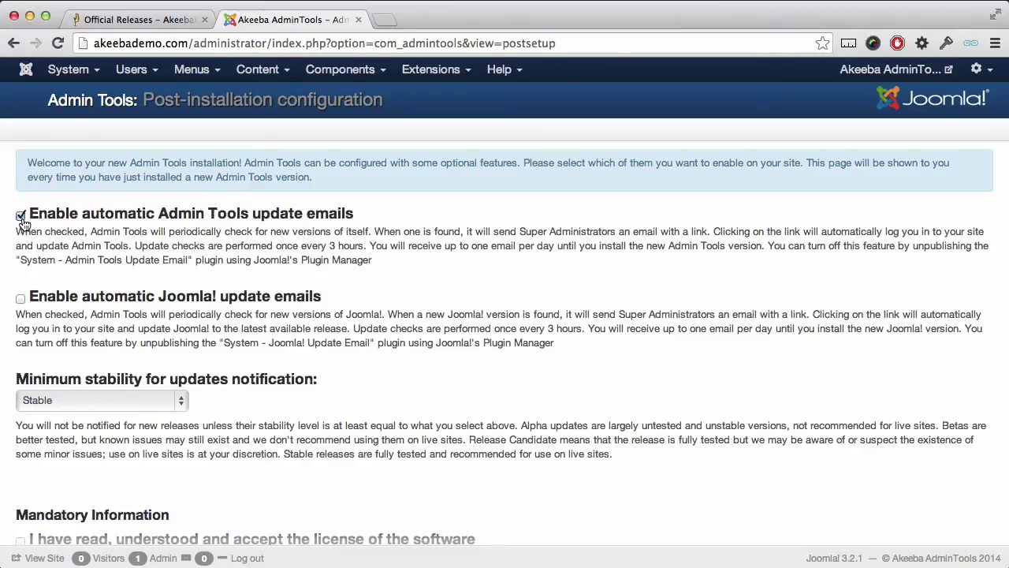
left_click(19, 299)
scroll(80, 330, "down", 5)
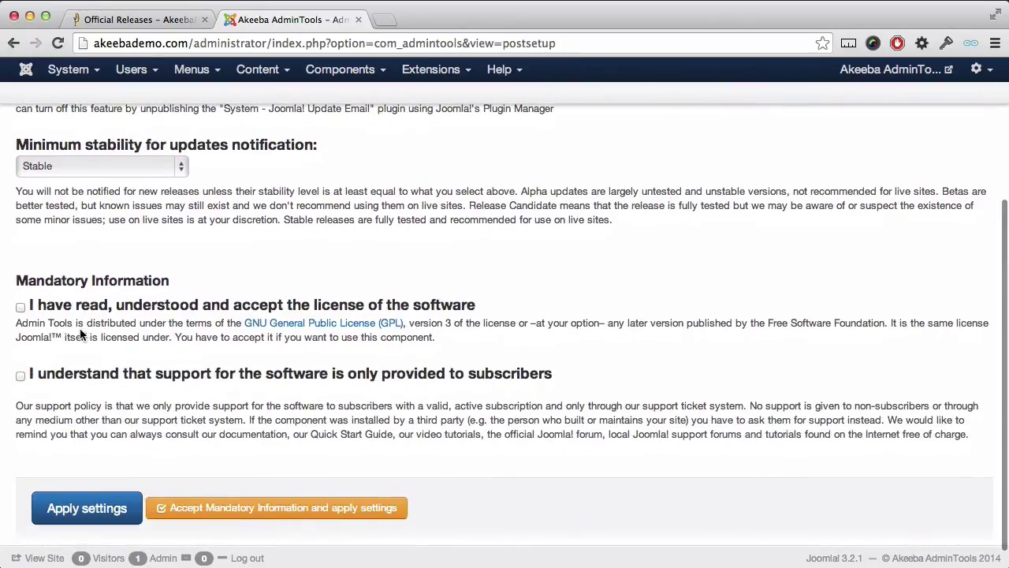
left_click(21, 307)
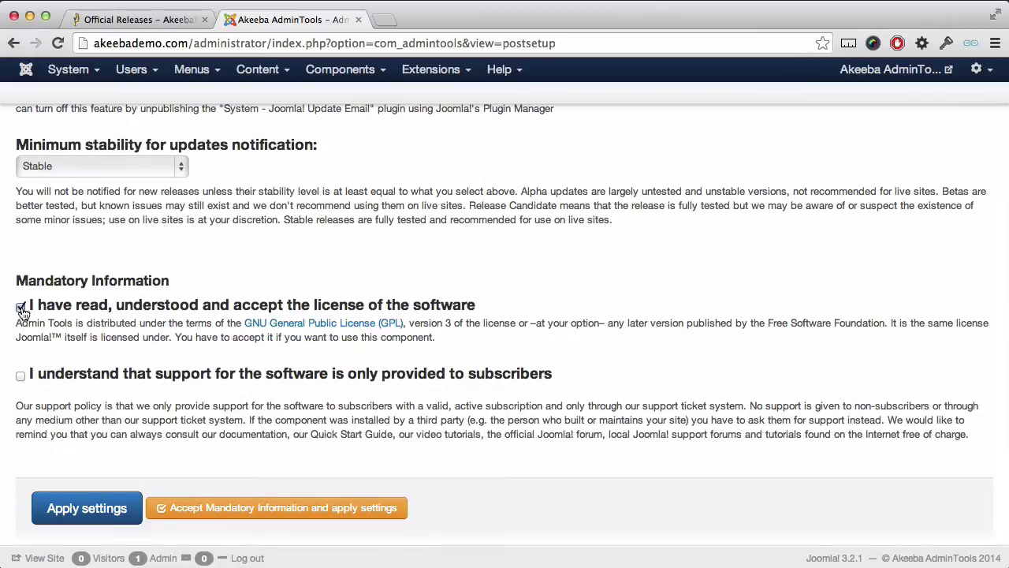
left_click(21, 377)
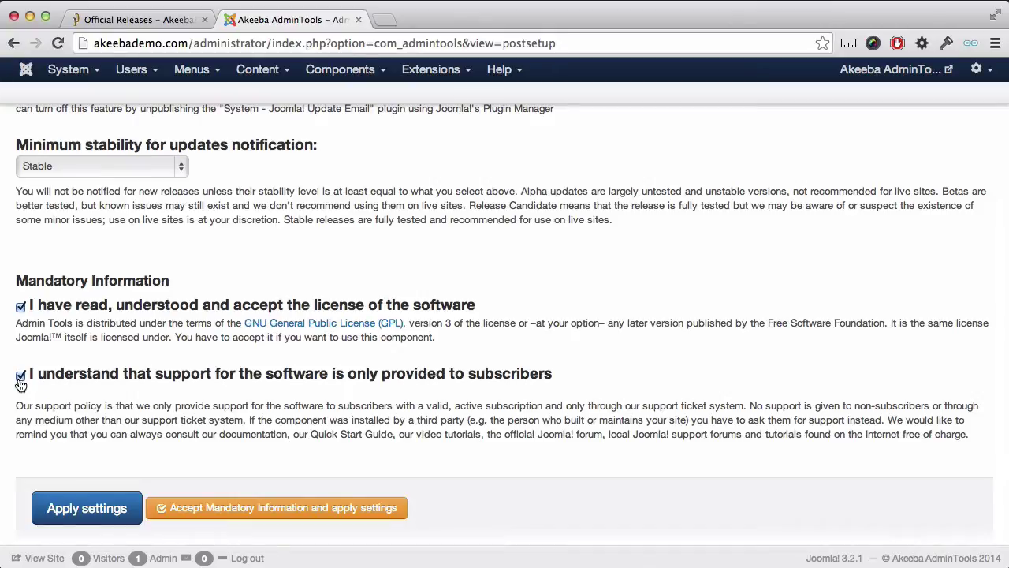
Apply the post-installation settings to reach the Admin Tools Professional 2.6.0 control panel
left_click(77, 507)
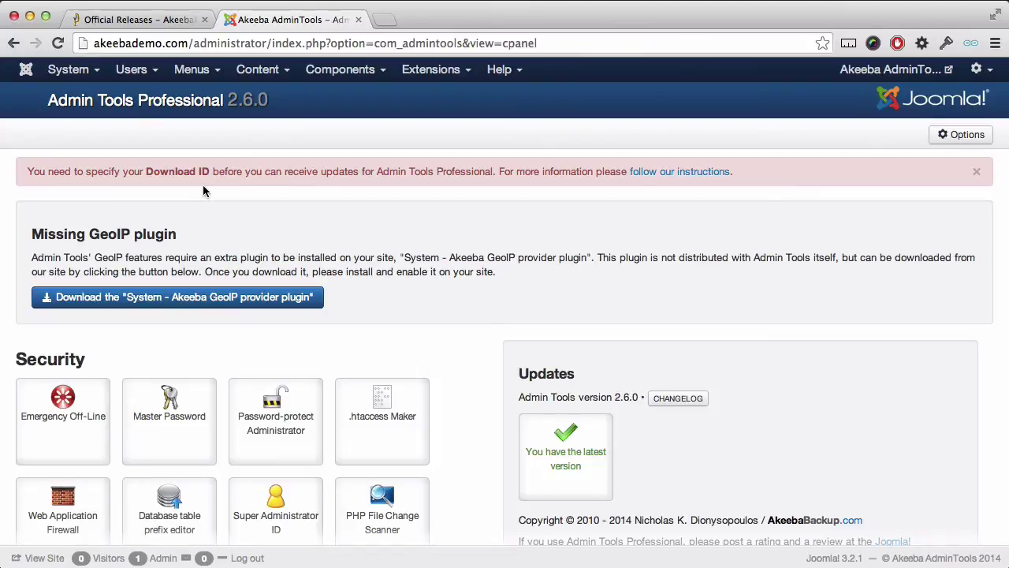
Open Add-on Download IDs on the Official Releases page and copy the Professional Download ID
left_click(156, 23)
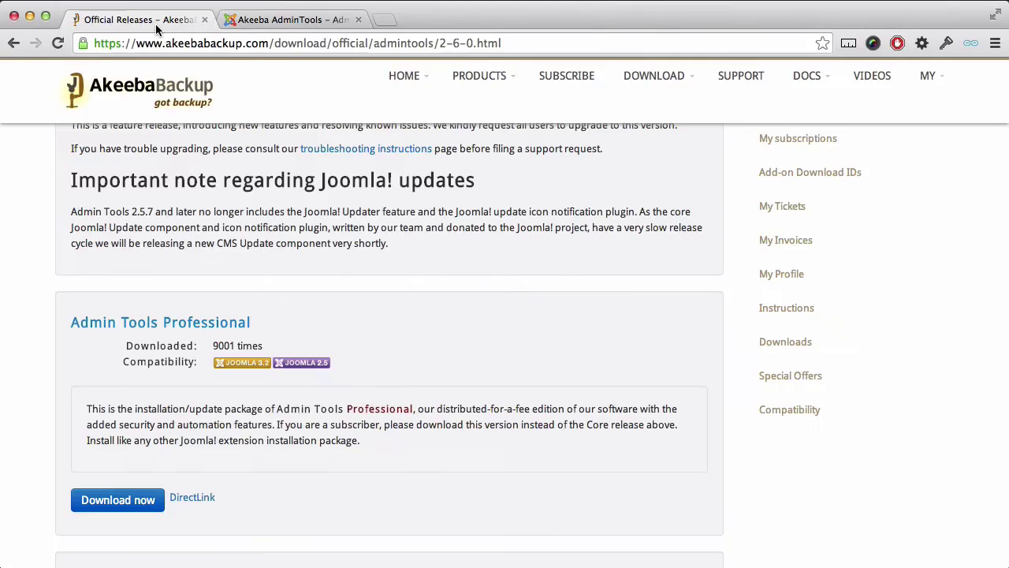
left_click(754, 182)
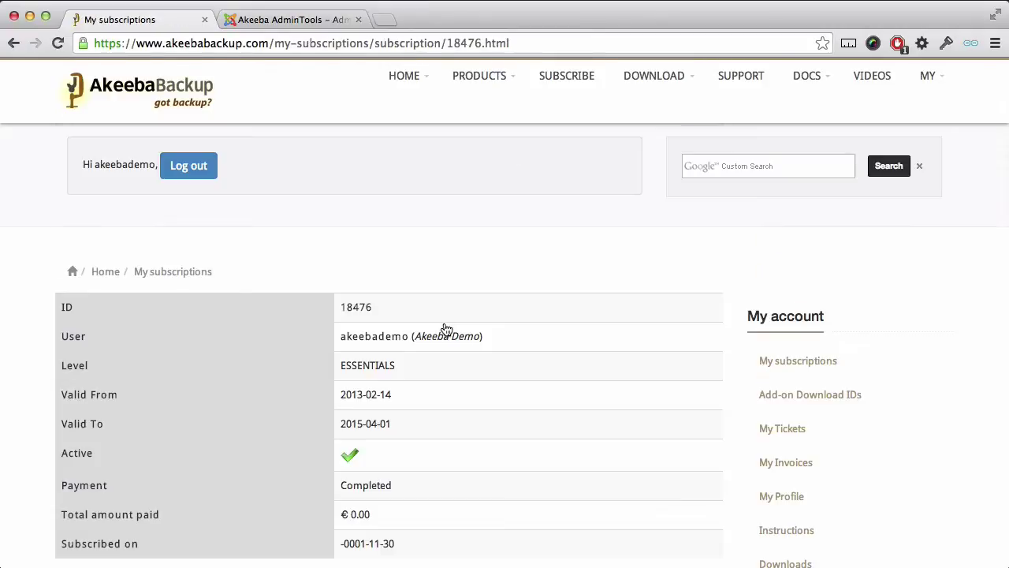
scroll(444, 329, "down", 5)
scroll(446, 328, "down", 1)
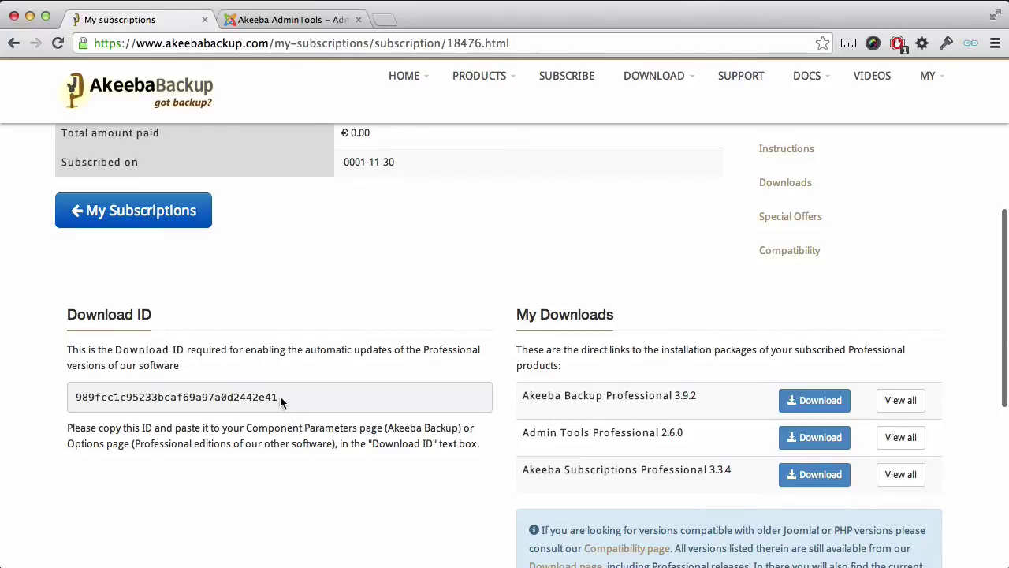
left_click_drag(280, 395, 76, 400)
key("ctrl+c")
right_click(83, 405)
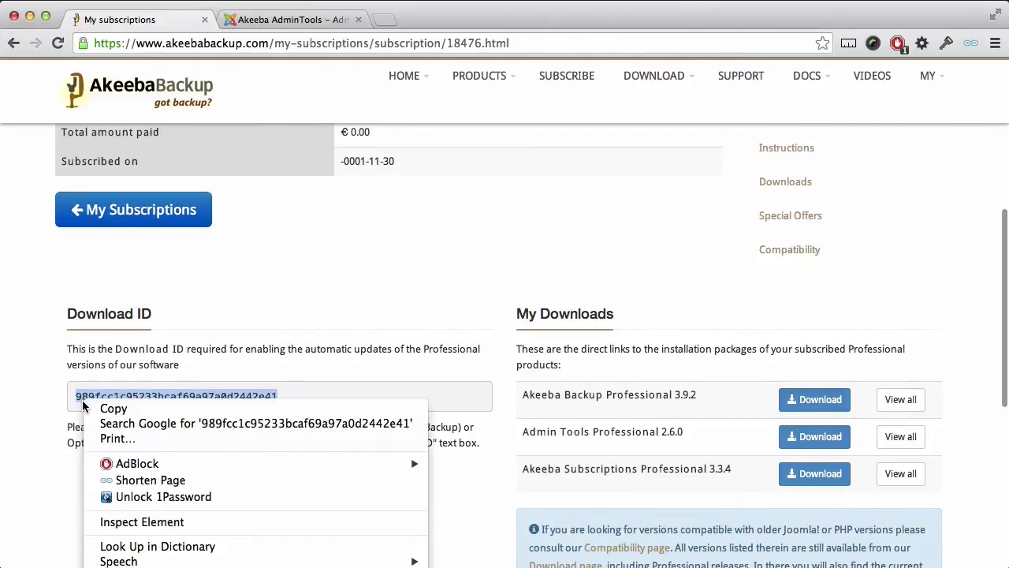
left_click(89, 408)
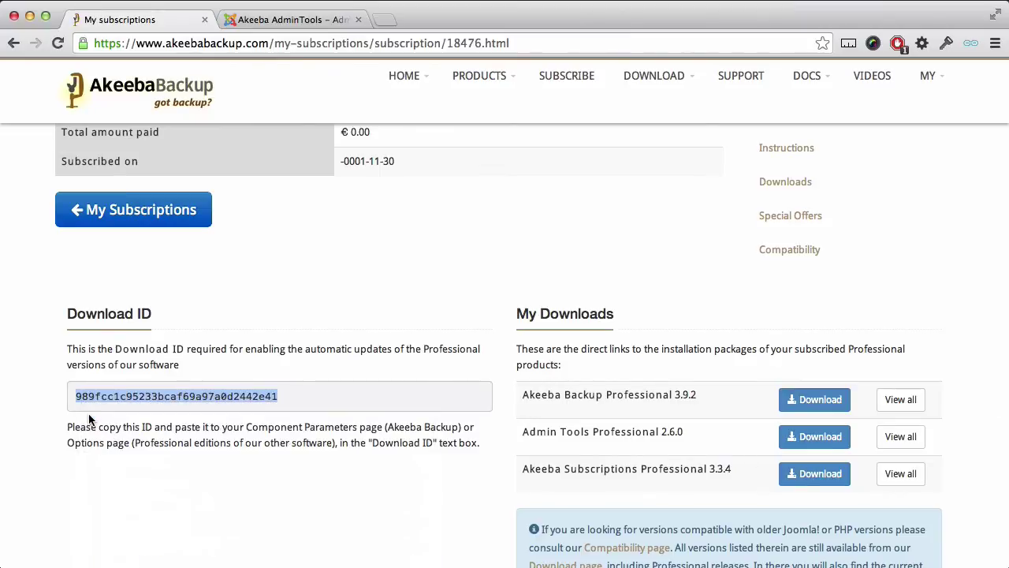
Paste the copied Download ID into the Download ID field on the Admin Tools Options Updates tab
left_click(303, 22)
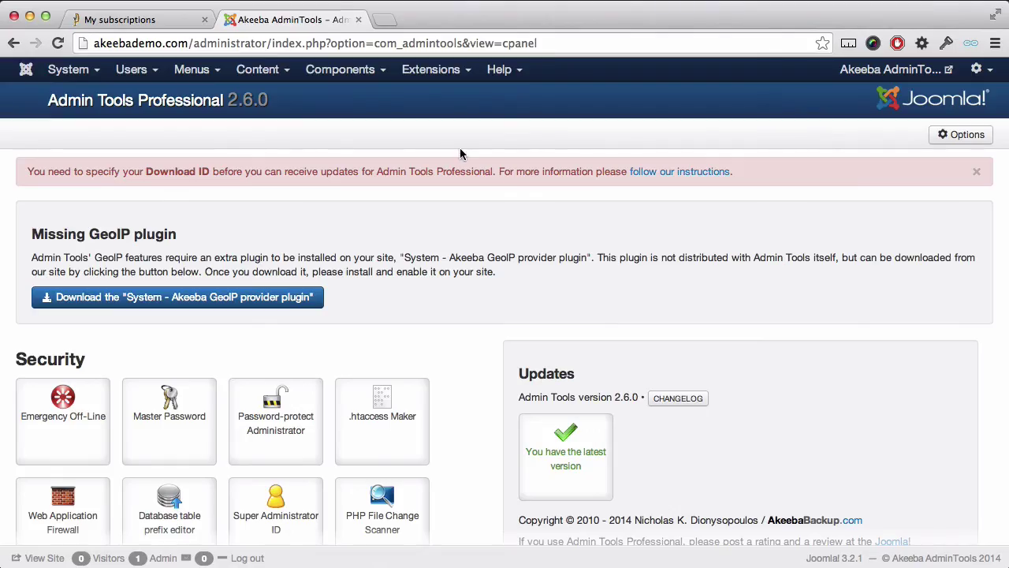
left_click(952, 140)
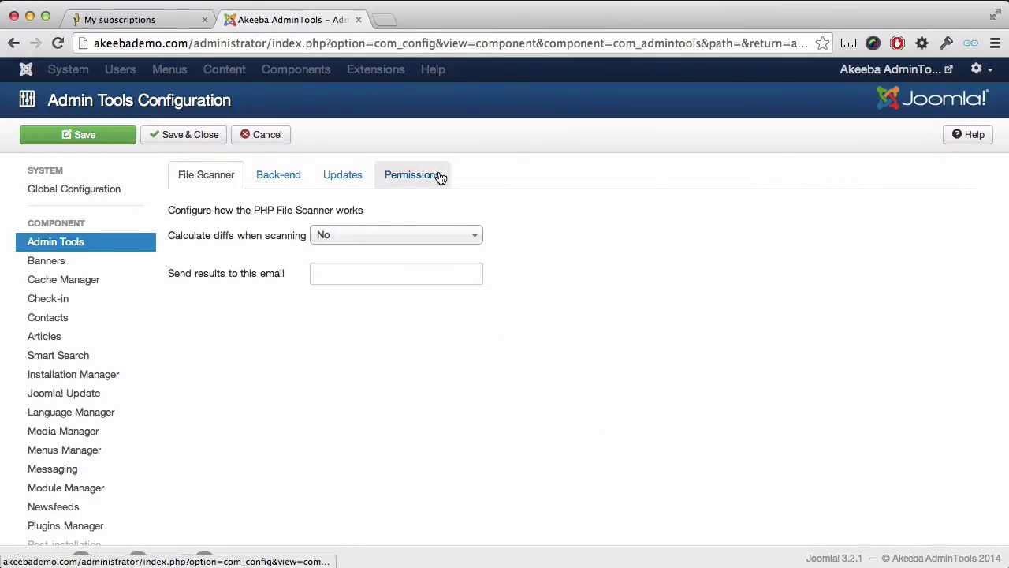
left_click(348, 179)
left_click(338, 236)
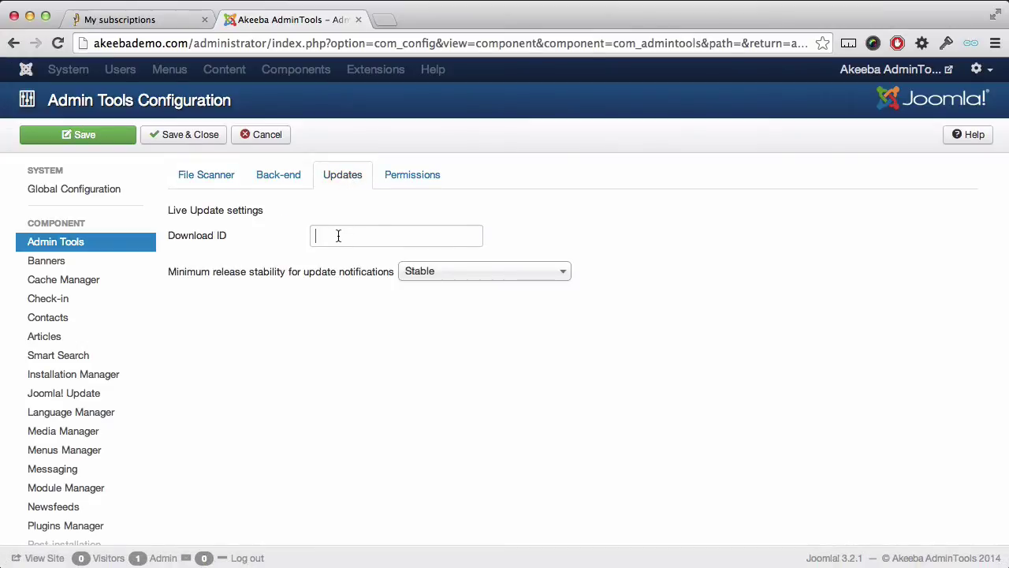
scroll(338, 235, "down", 1)
right_click(338, 235)
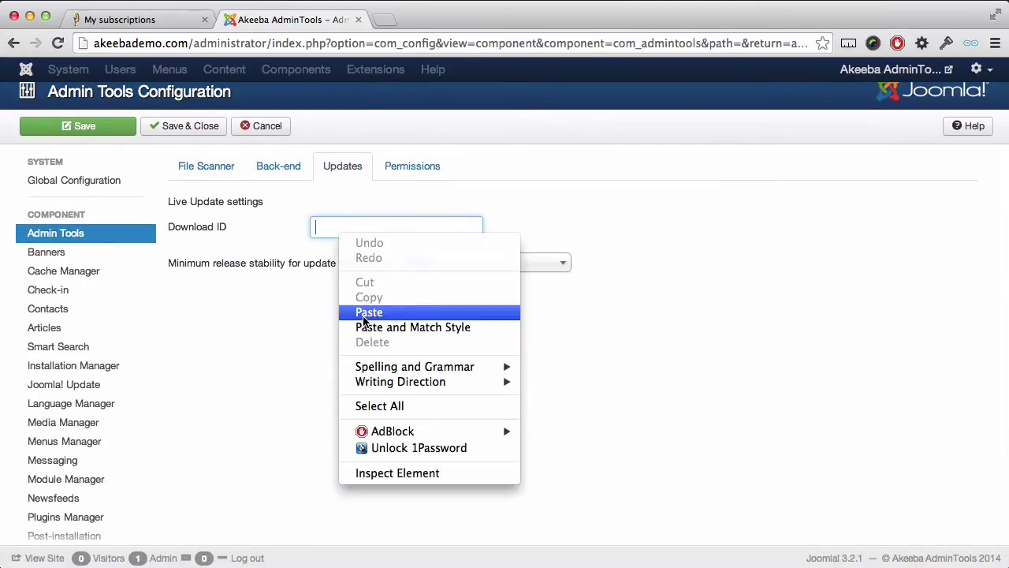
left_click(369, 312)
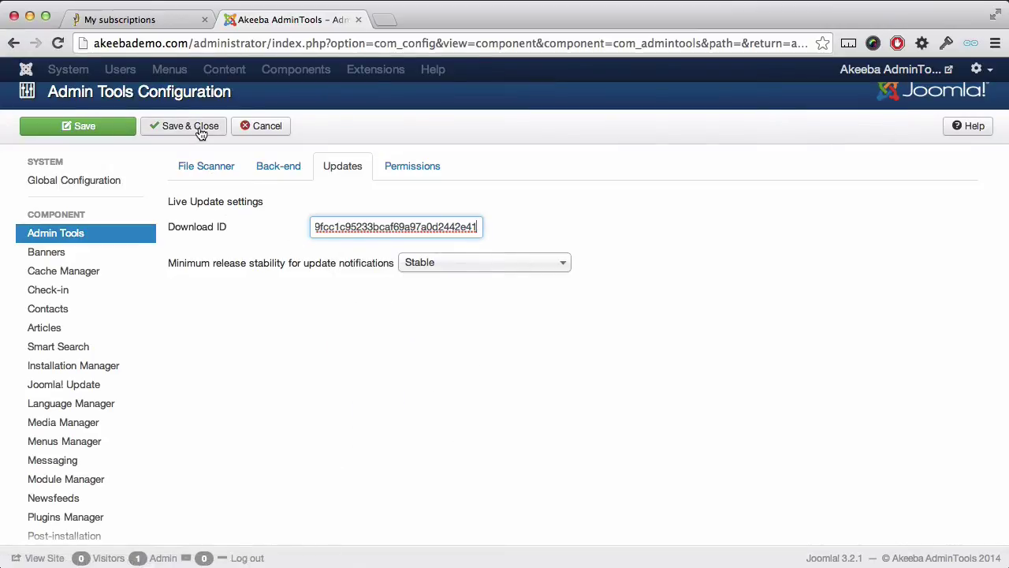